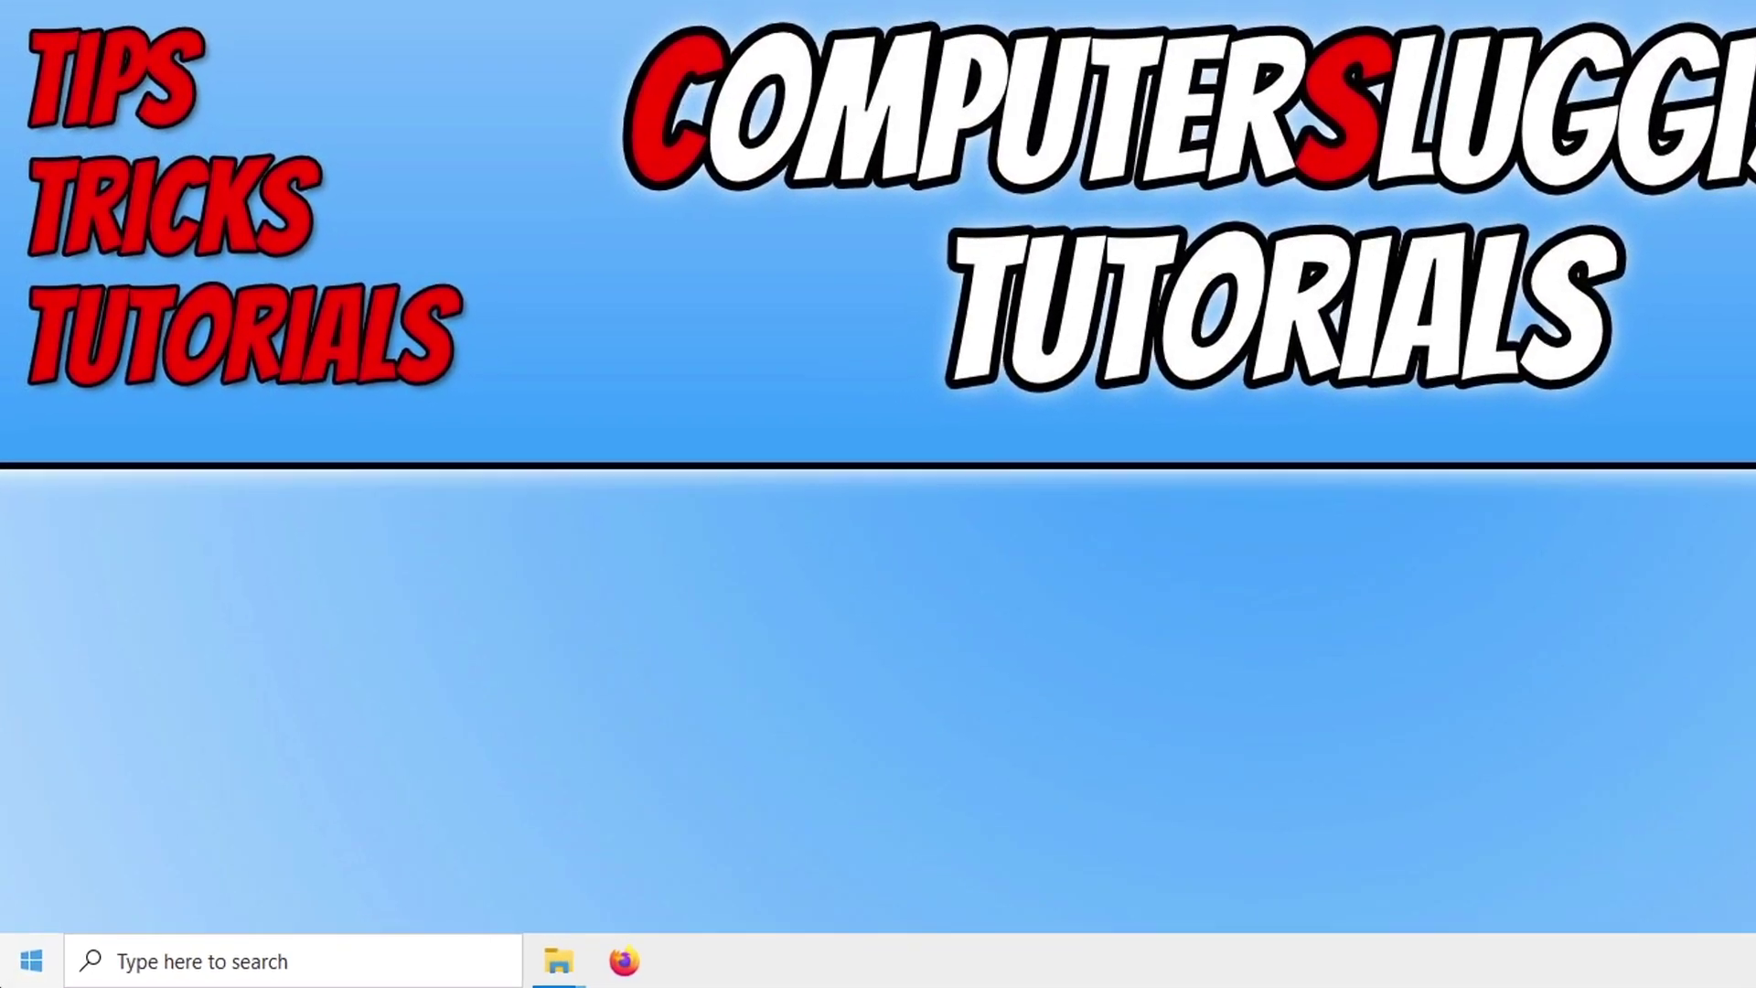
- Search Windows for 'defender' to reach the Windows Defender Firewall settings
click(22, 969)
text(defender)
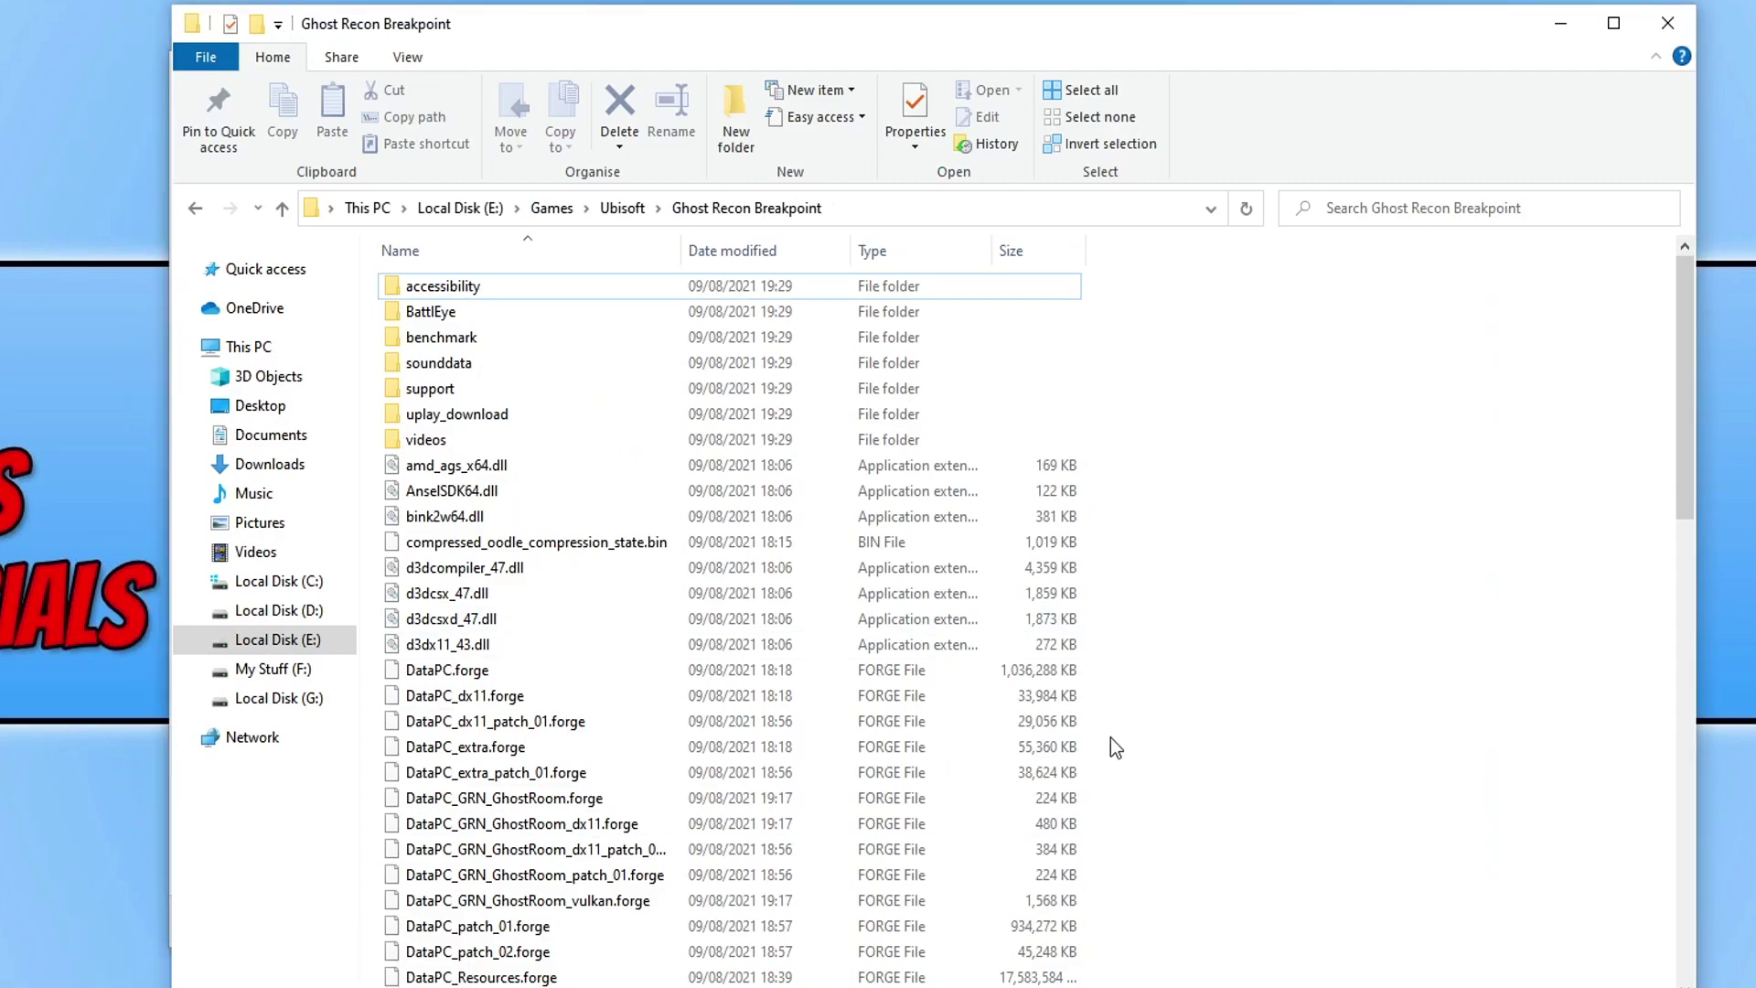
- Open the BattlEye folder inside E:\Games\Ubisoft\Ghost Recon Breakpoint
mouse_move(480, 308)
double_click(469, 311)
- Allow BEService_x64 from the game's BattlEye folder through Windows Defender Firewall
click(1035, 206)
key(ctrl+c)
click(1572, 24)
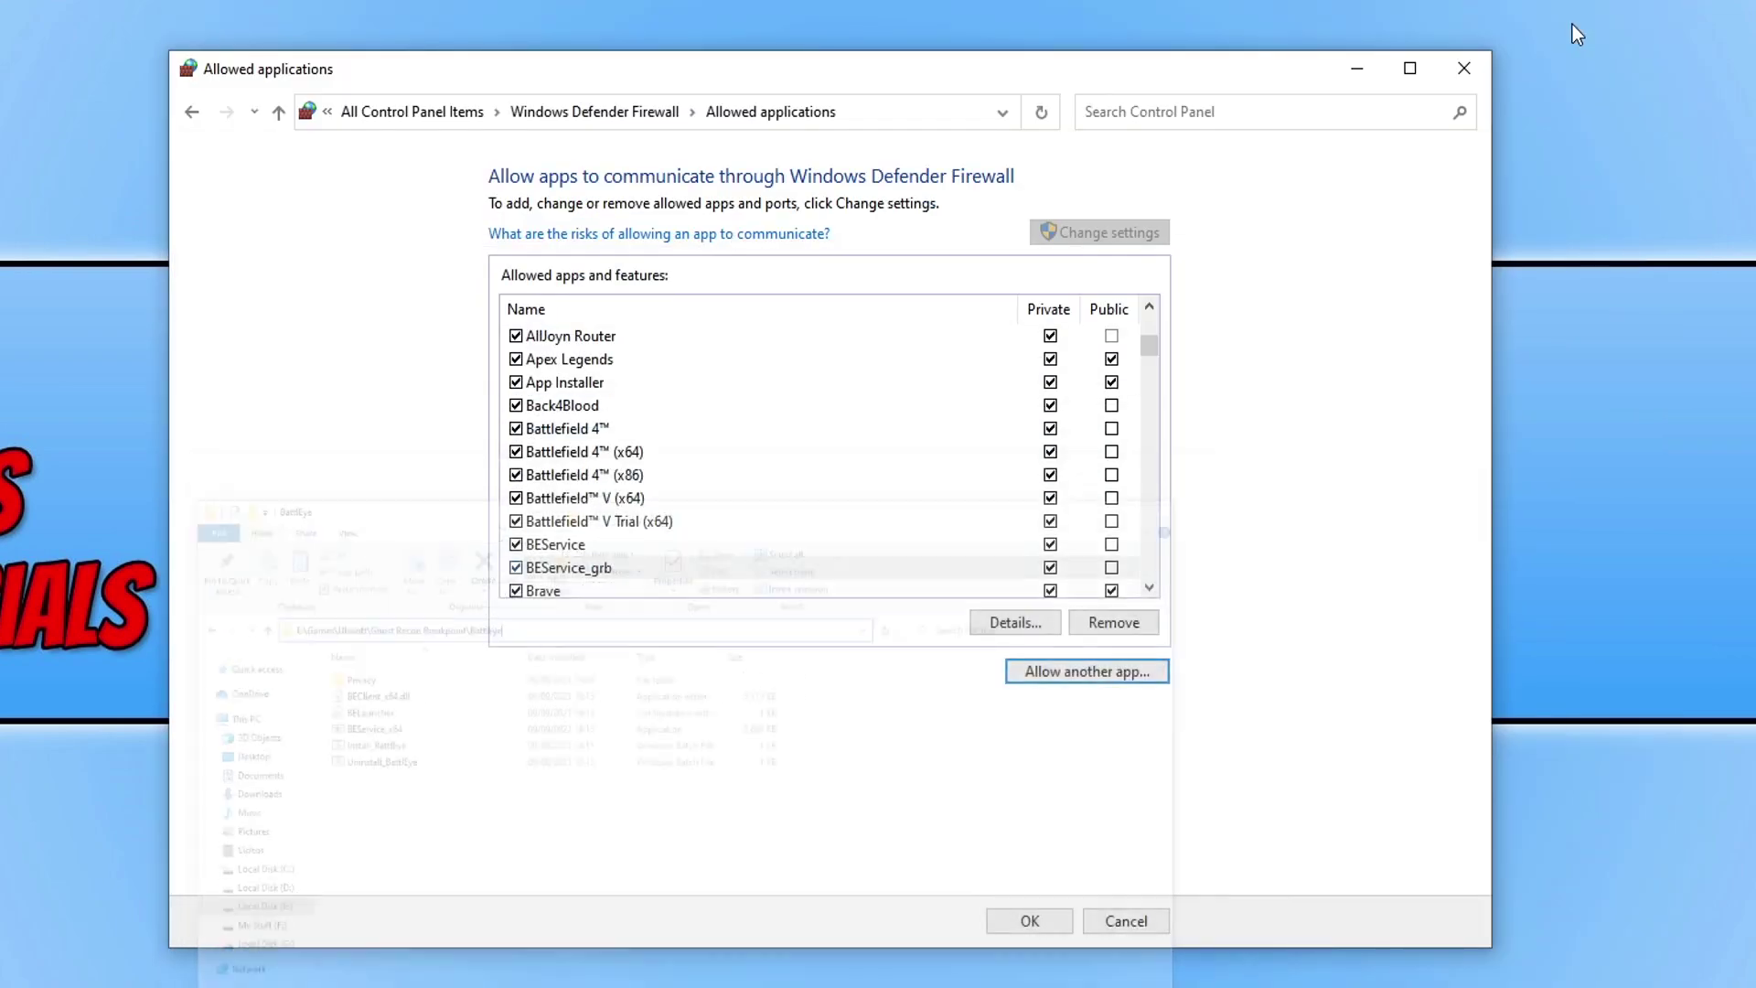
click(1132, 682)
click(1019, 637)
click(964, 195)
key(ctrl+v)
key(Return)
click(549, 344)
click(1183, 756)
click(906, 729)
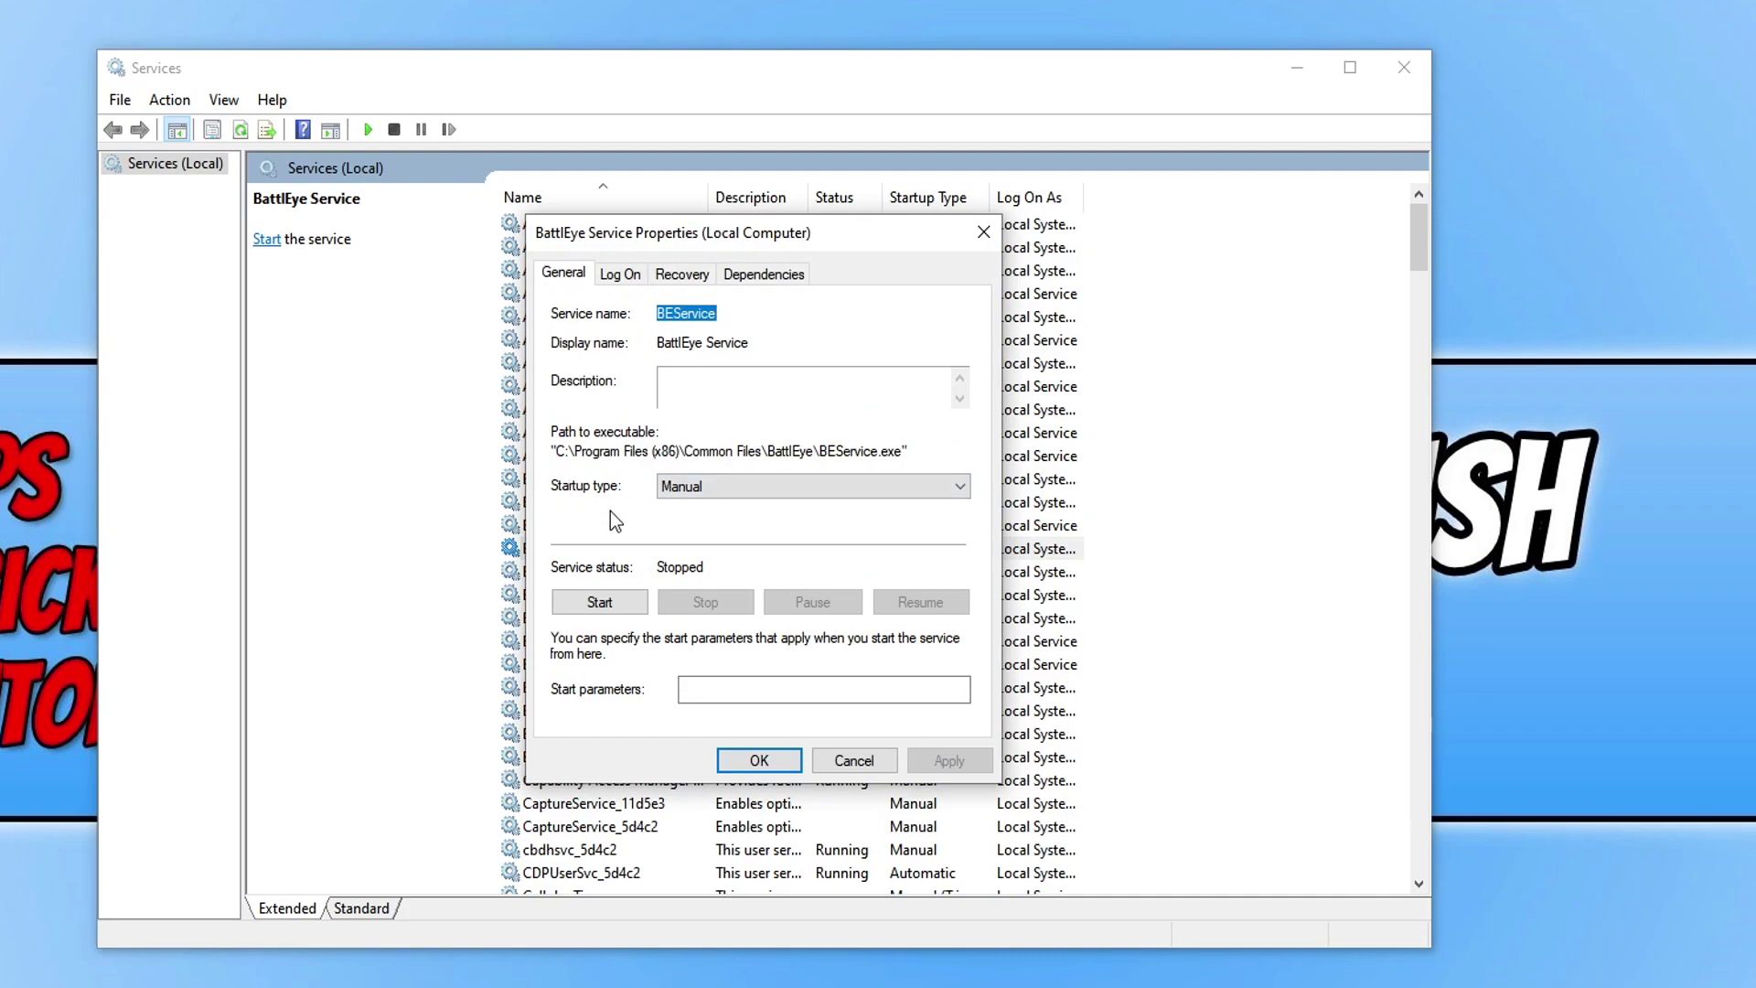
- Set BattlEye Service's startup type to Manual, apply it, and close its properties
click(1605, 203)
key(Escape)
- Set BEService_x64 to always run as administrator in its Compatibility properties
click(1526, 614)
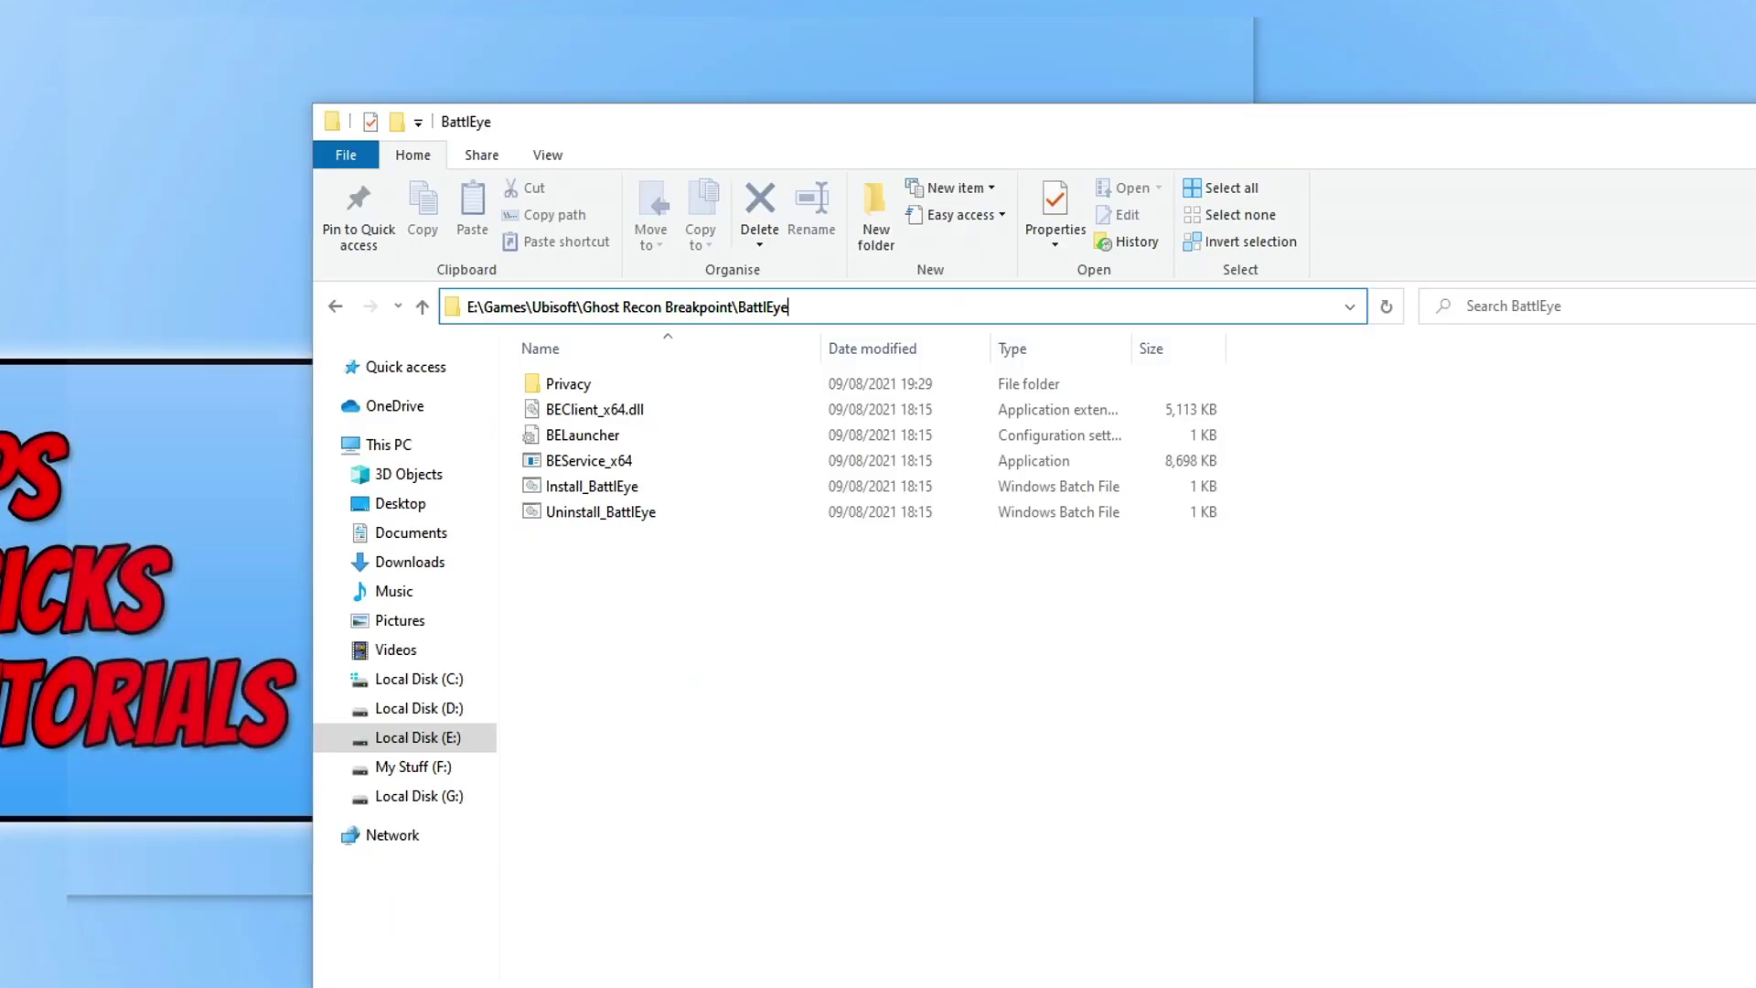
right_click(531, 384)
click(695, 782)
click(714, 454)
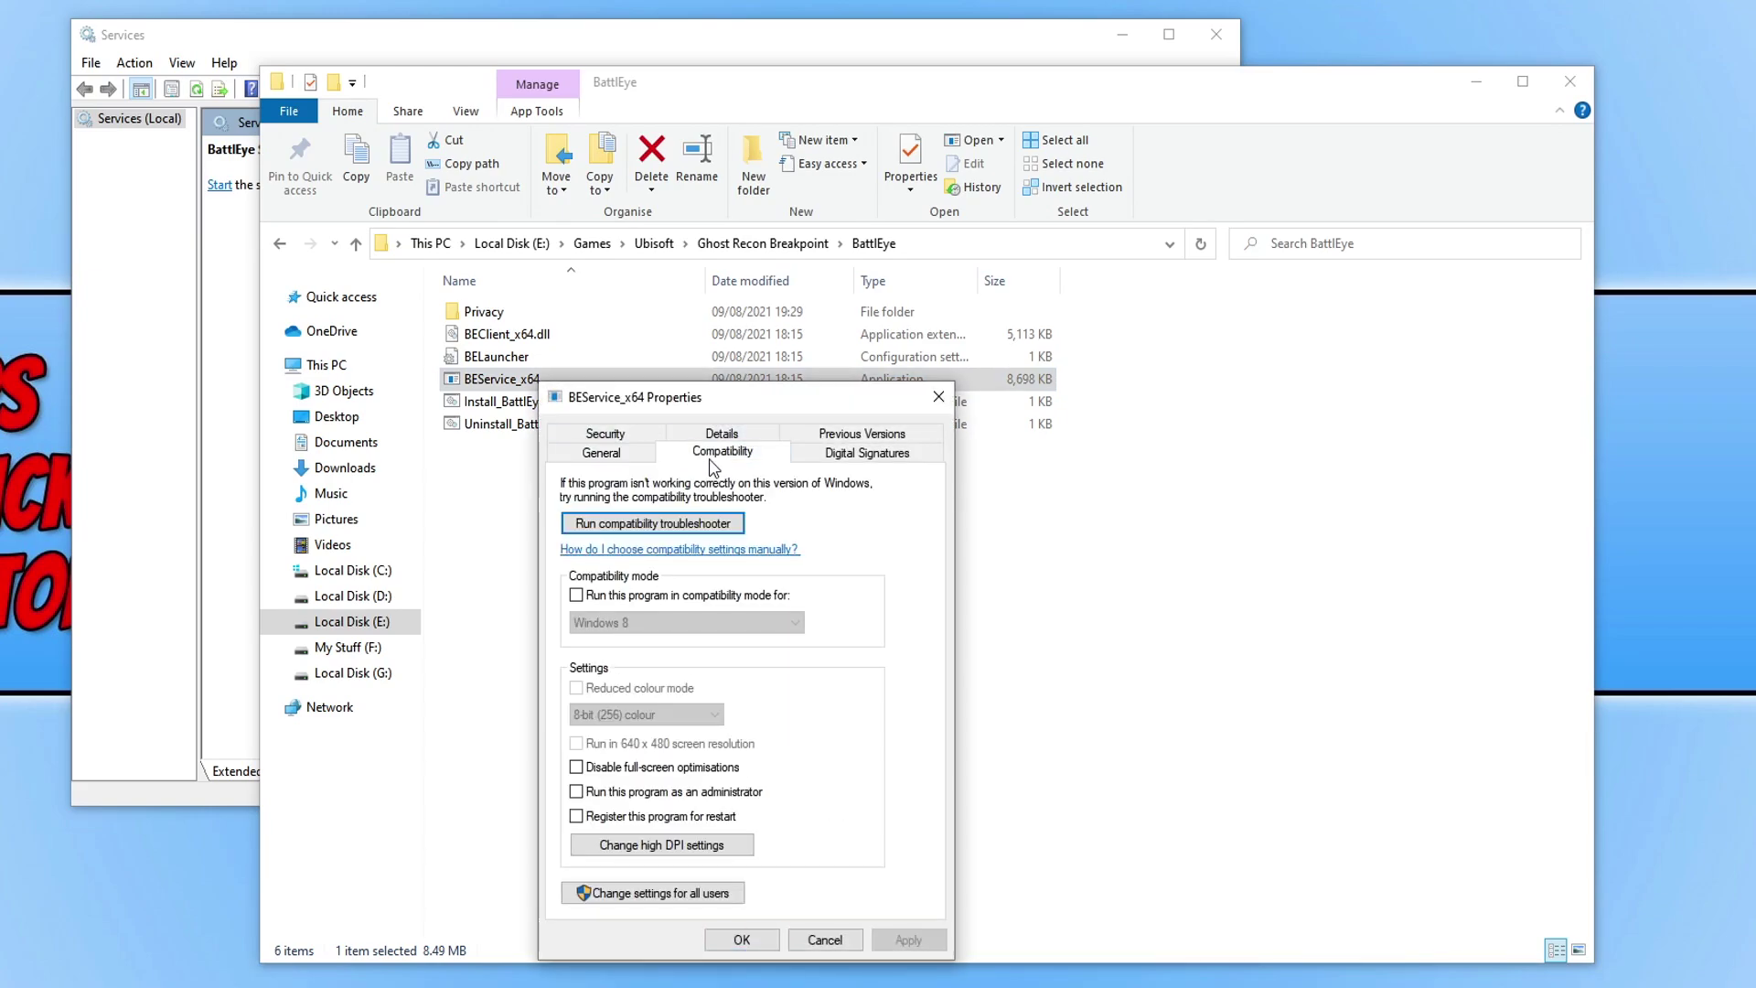
click(657, 794)
click(908, 939)
click(742, 939)
- Delete the BattlEye folder from C:\Program Files (x86)\Common Files
click(1477, 82)
click(319, 986)
click(253, 959)
click(732, 220)
right_click(502, 290)
click(608, 661)
- Run Uninstall_BattlEye from the game's BattlEye folder and confirm the service removal
click(365, 987)
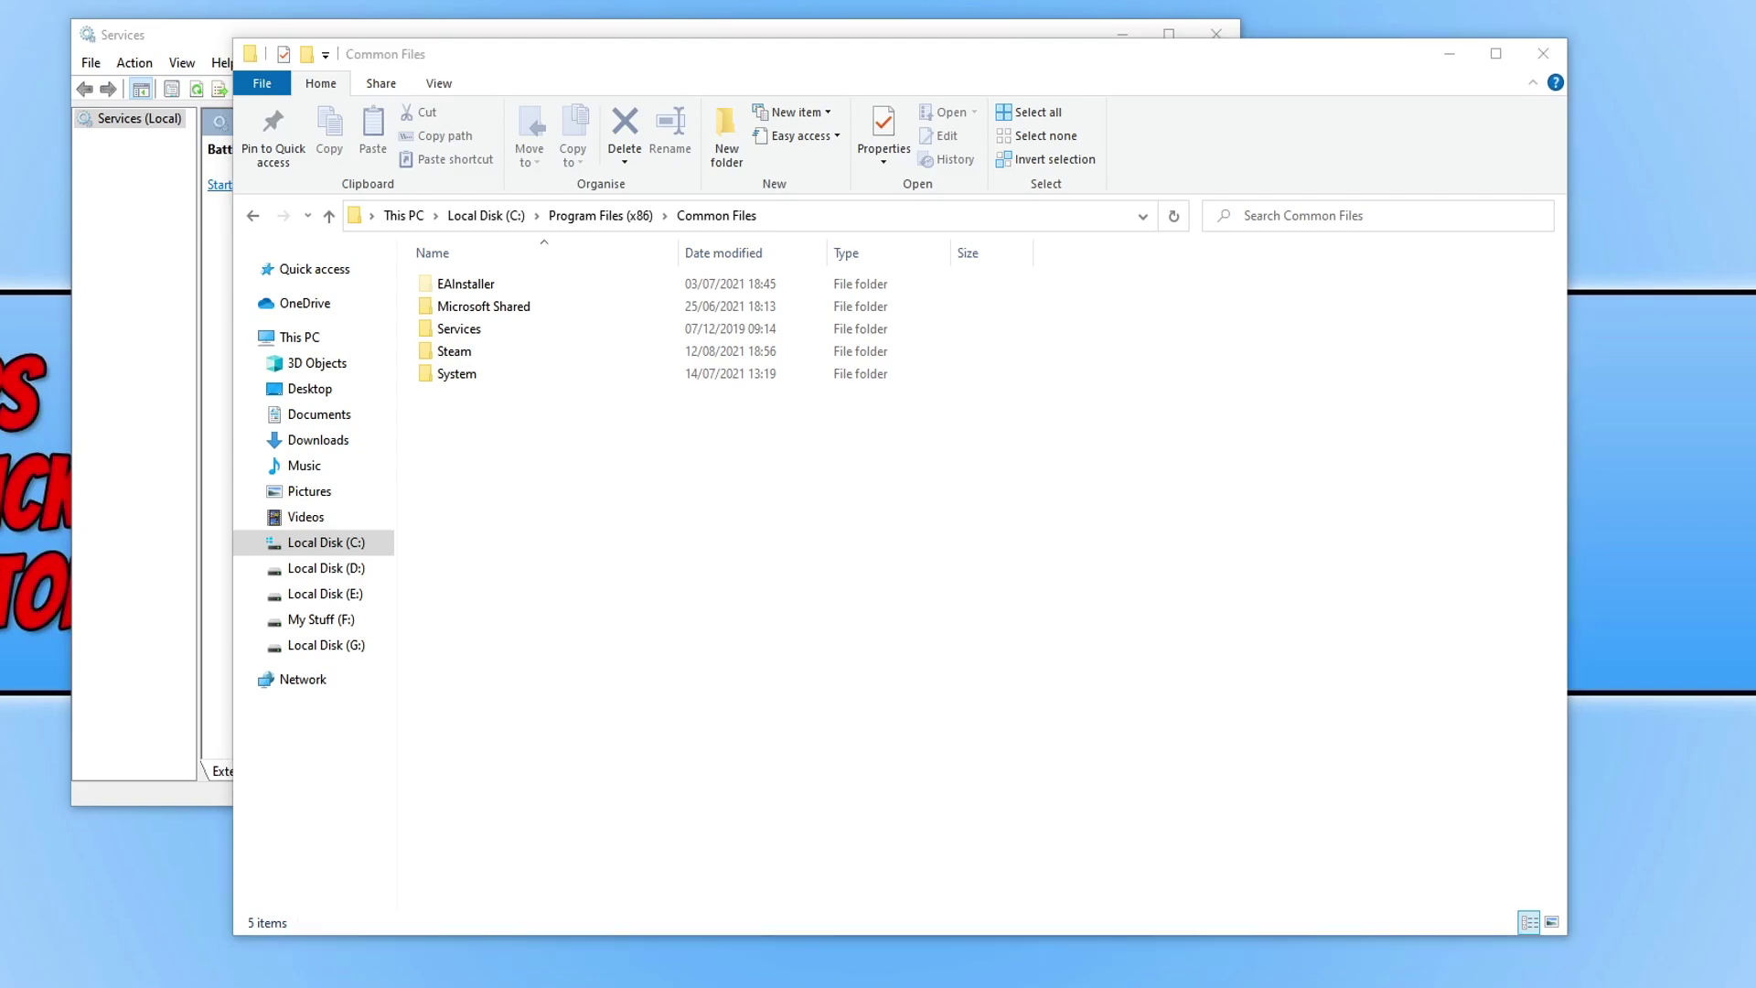
click(366, 977)
click(809, 653)
click(549, 433)
double_click(549, 433)
click(942, 582)
click(970, 583)
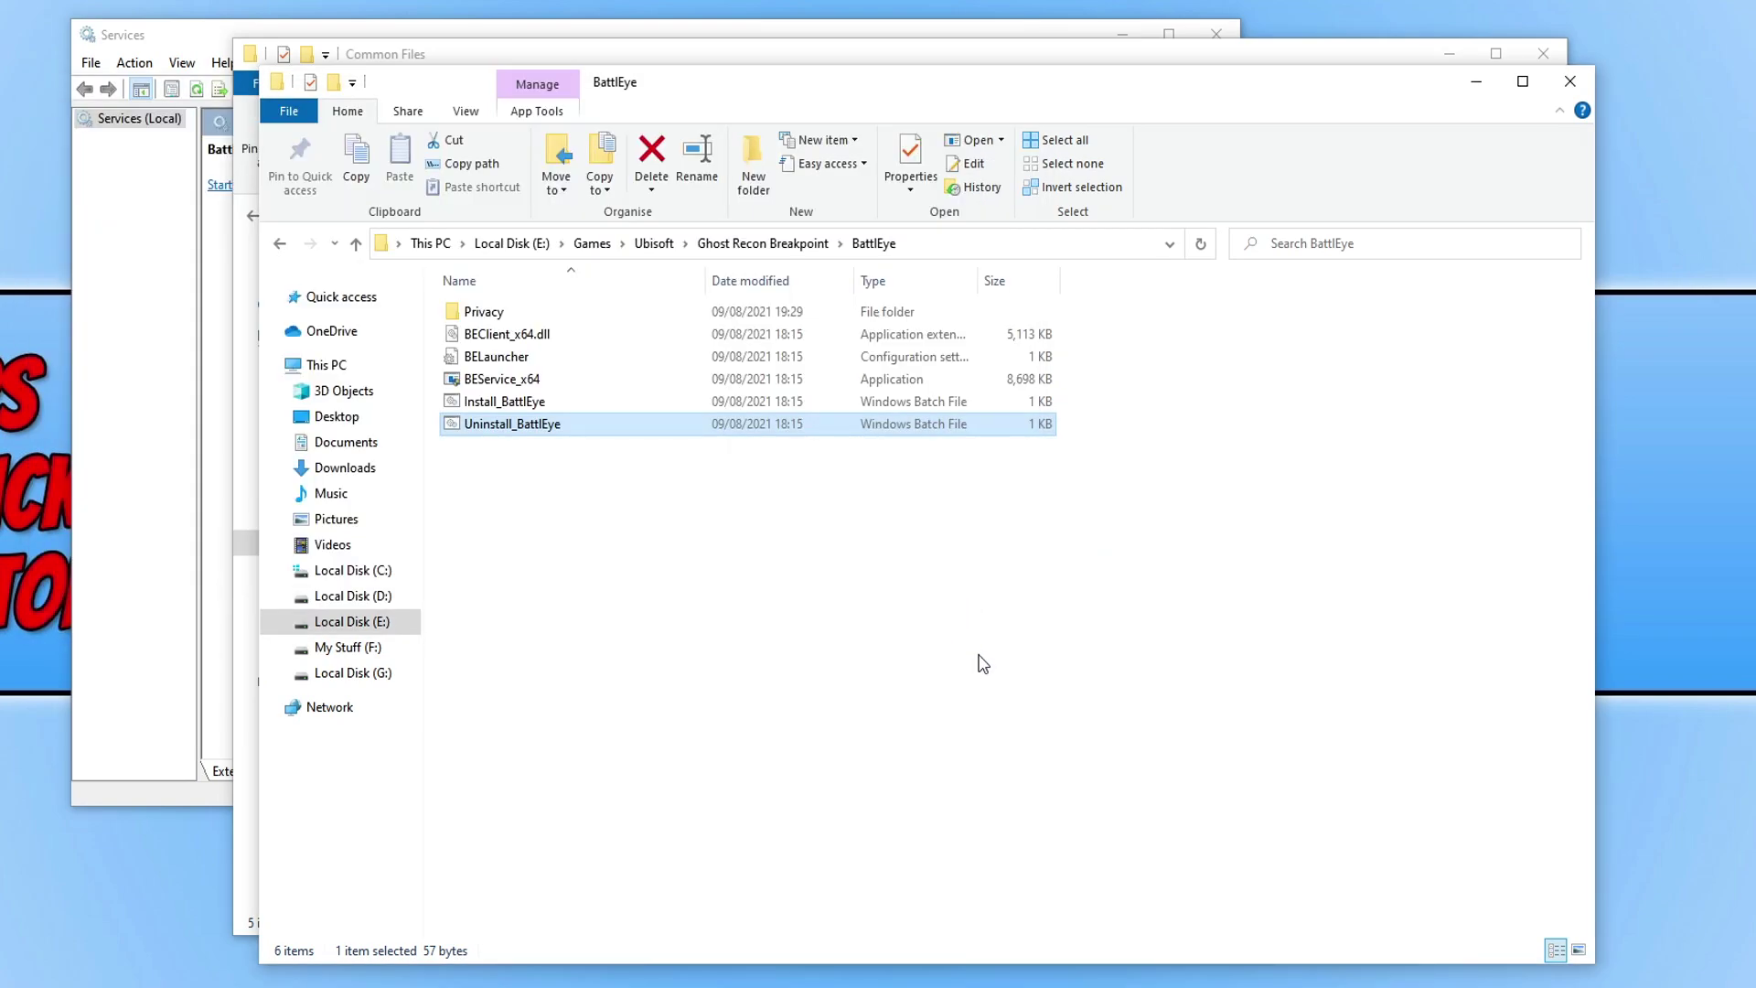